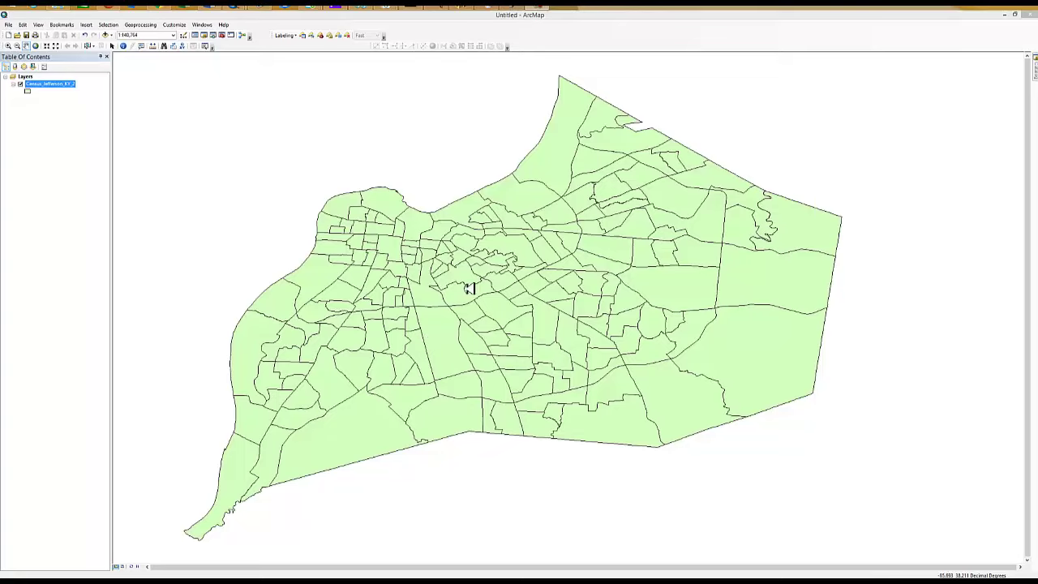
Open the Census_Jefferson_KY_2 attribute table and widen the Proff_School column
right_click(56, 83)
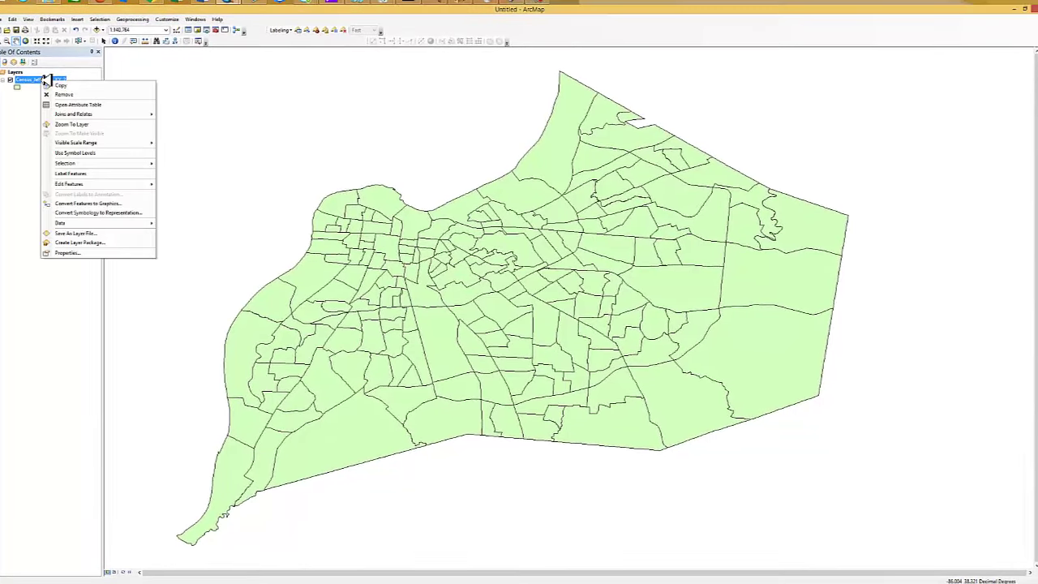
left_click(81, 105)
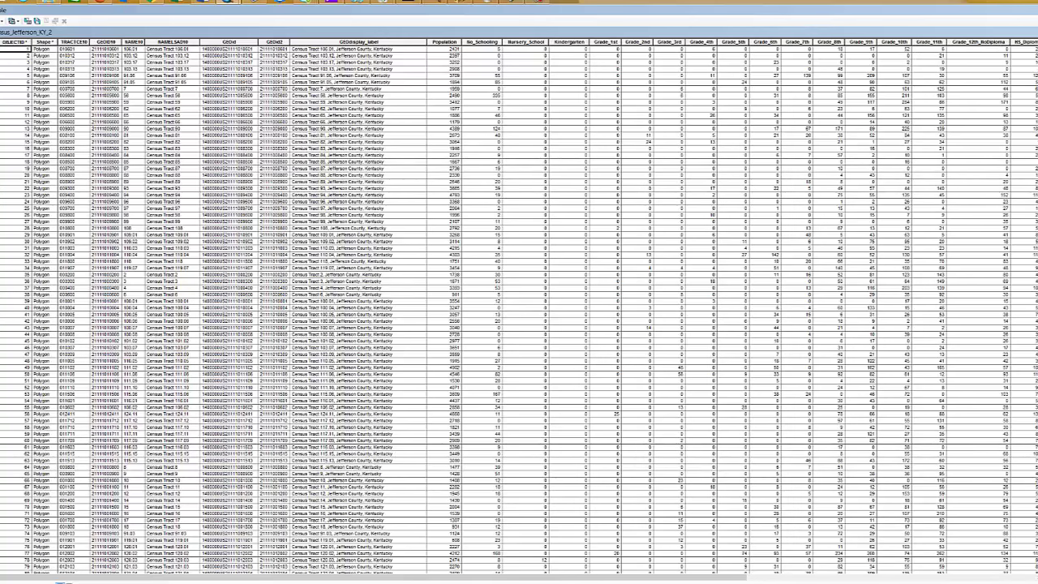
left_click(866, 579)
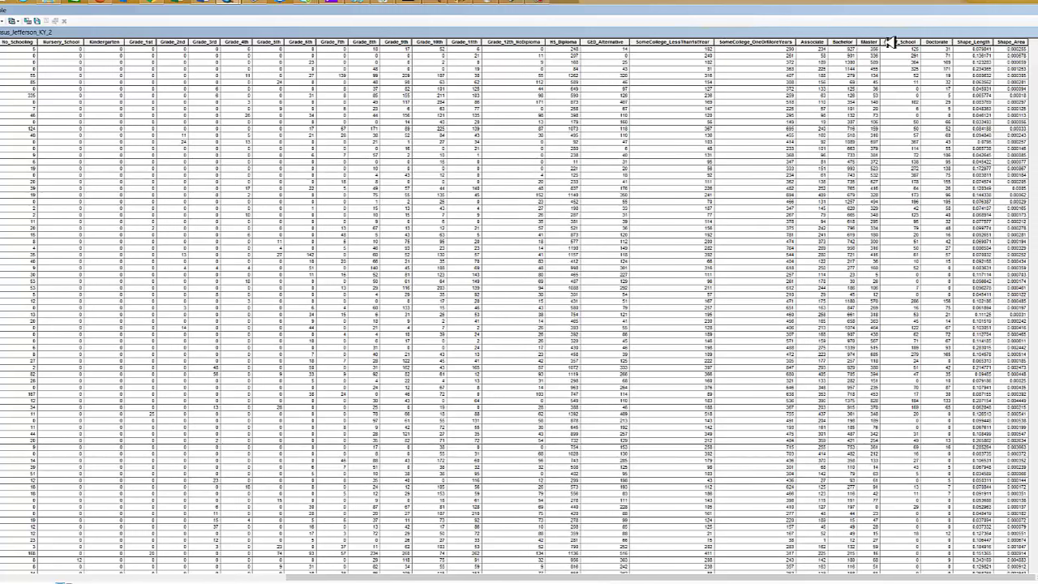
left_click_drag(912, 43, 967, 42)
Add a field named Education of type Float through Table Options
left_click(8, 21)
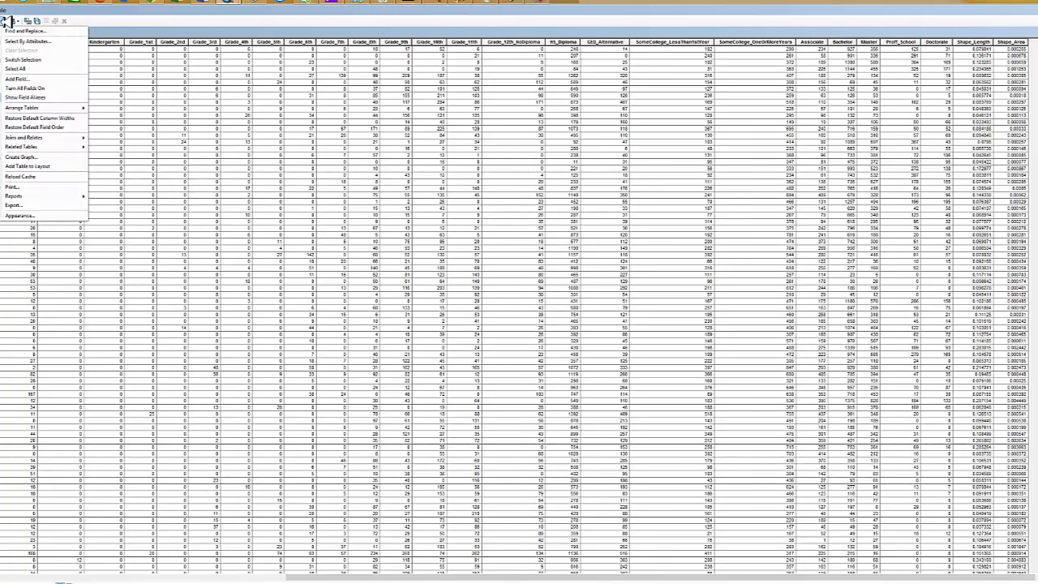
left_click(25, 79)
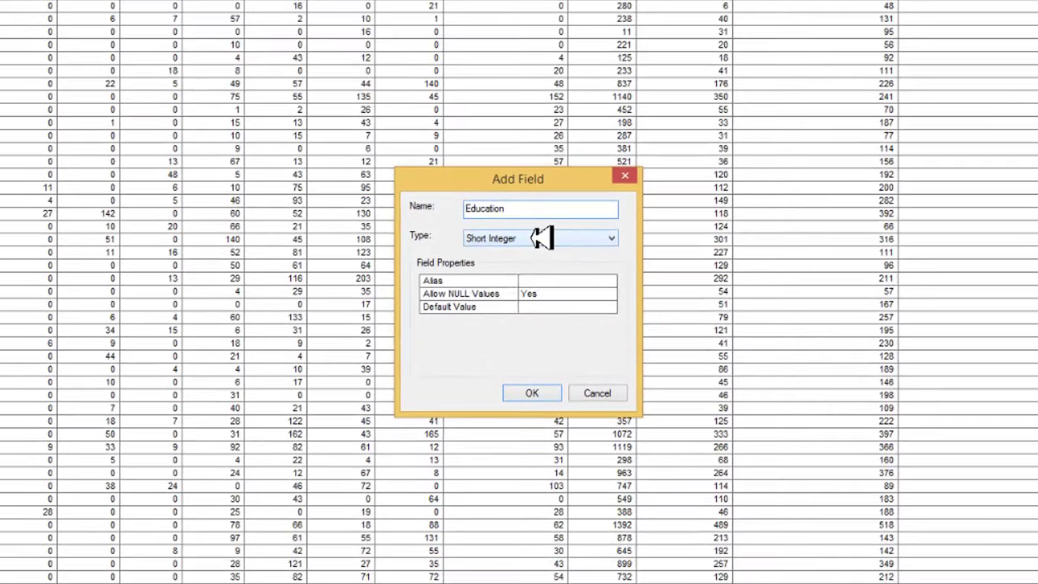
left_click(1005, 523)
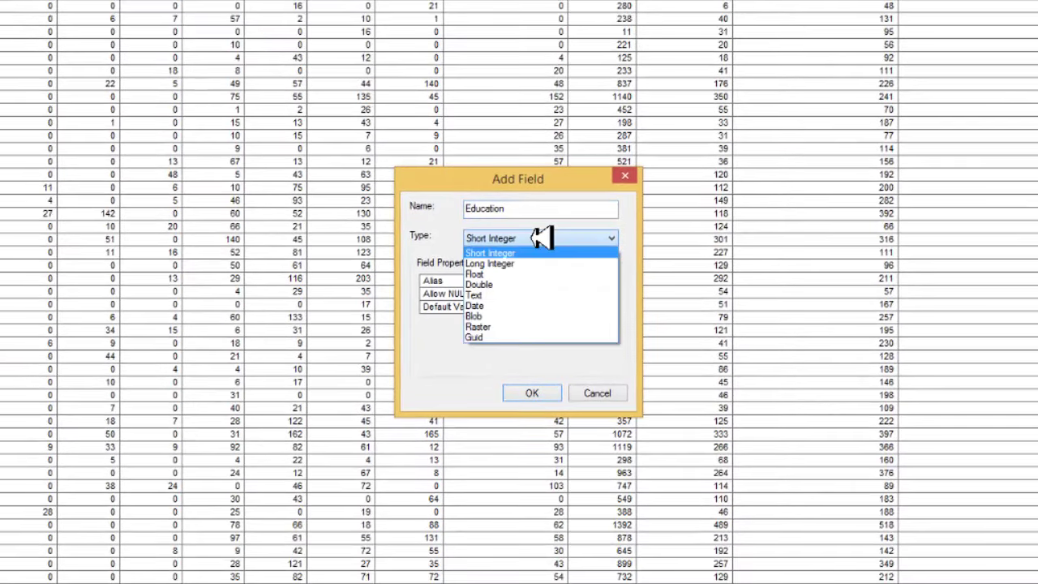
left_click(492, 274)
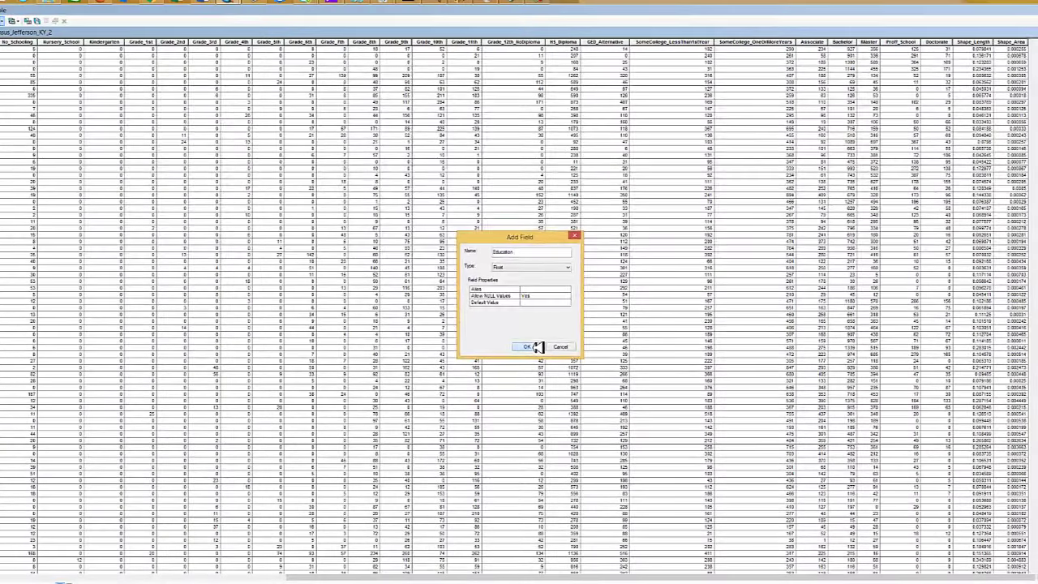
left_click(535, 347)
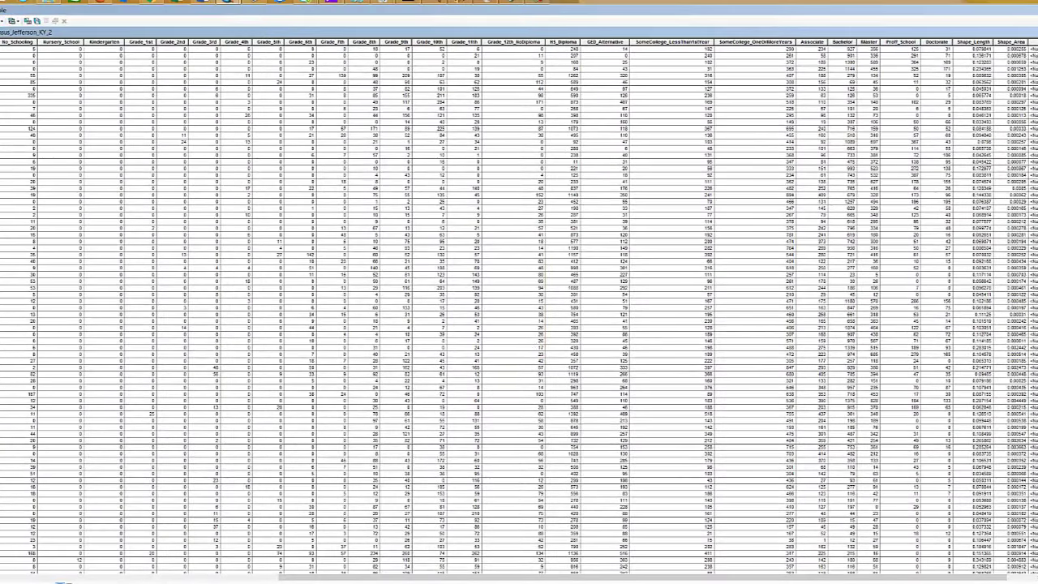
Open the Field Calculator for the Education column and begin the expression with an opening parenthesis
left_click(1019, 574)
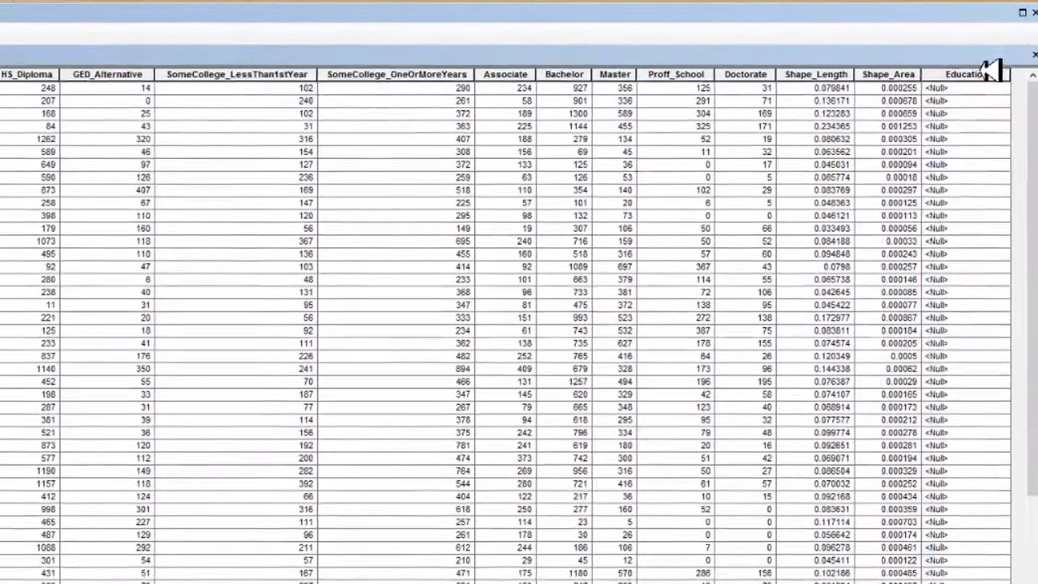
left_click(1023, 39)
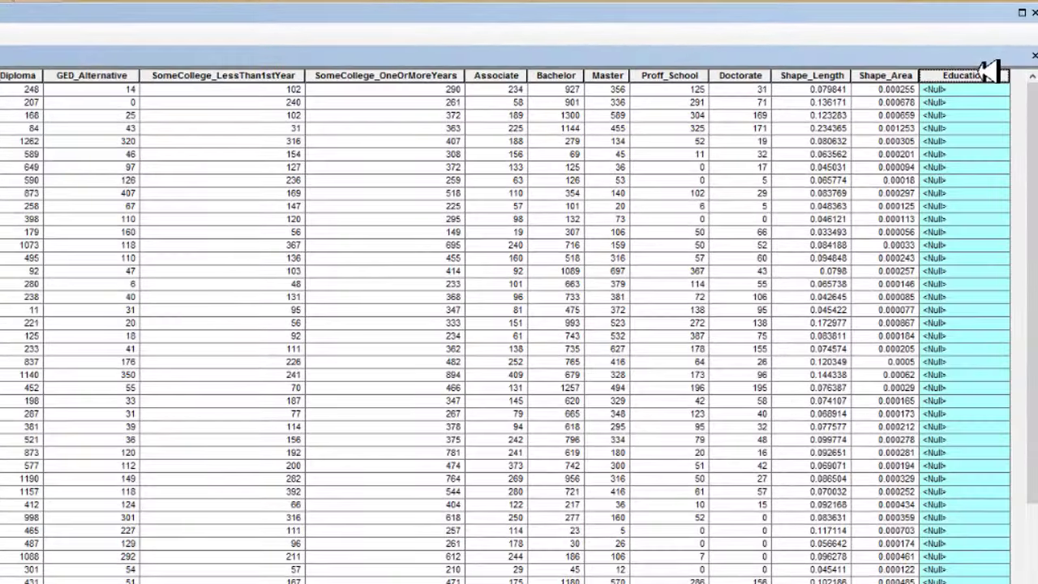
right_click(987, 71)
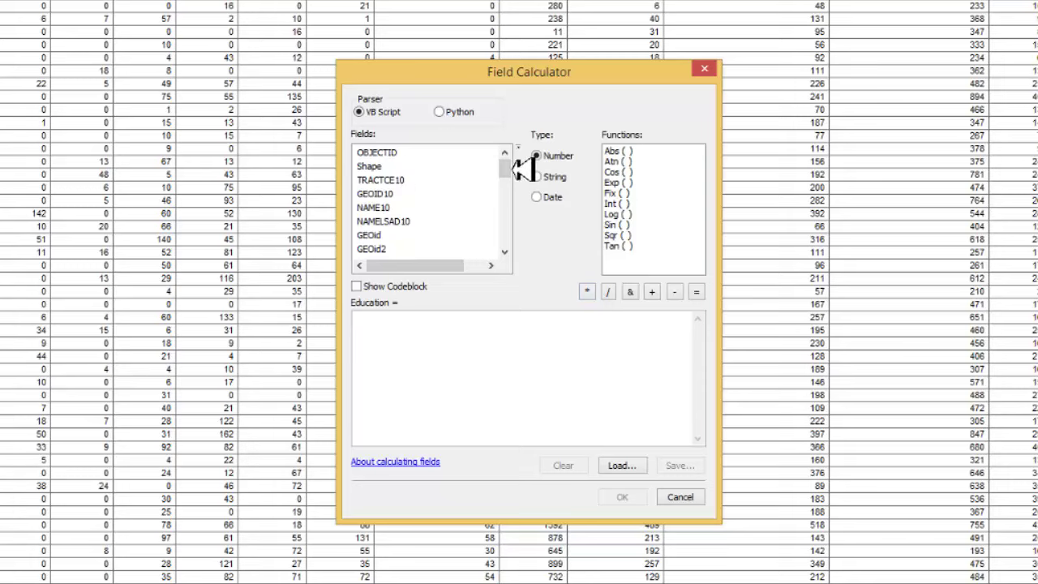
left_click_drag(509, 168, 528, 139)
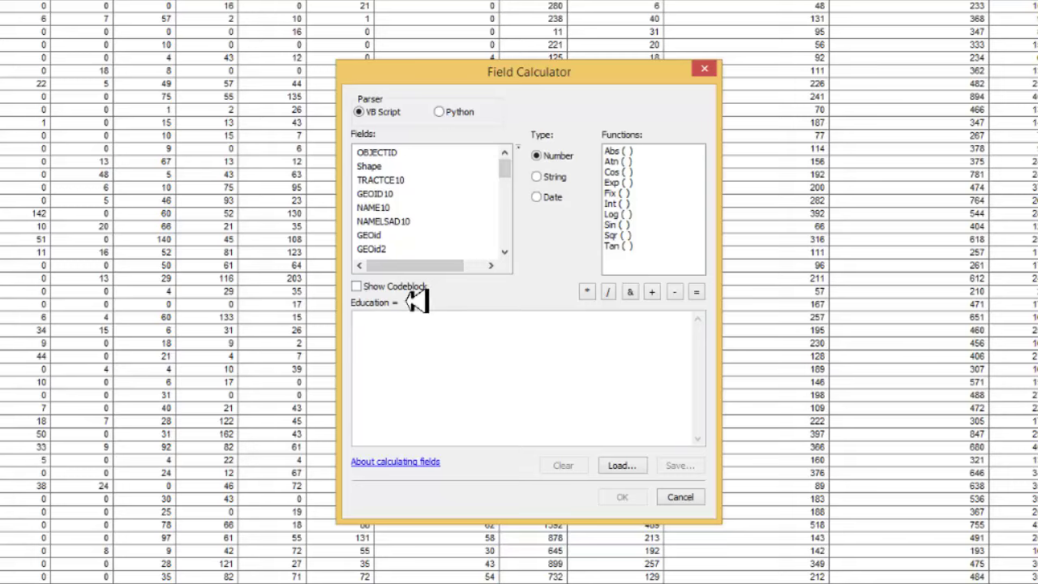
left_click(372, 319)
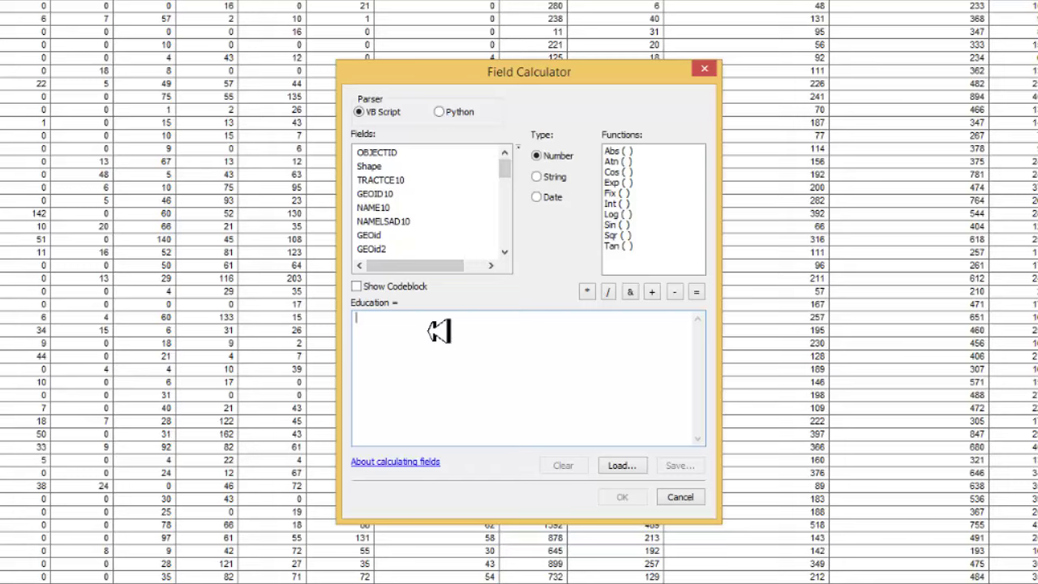
type("(")
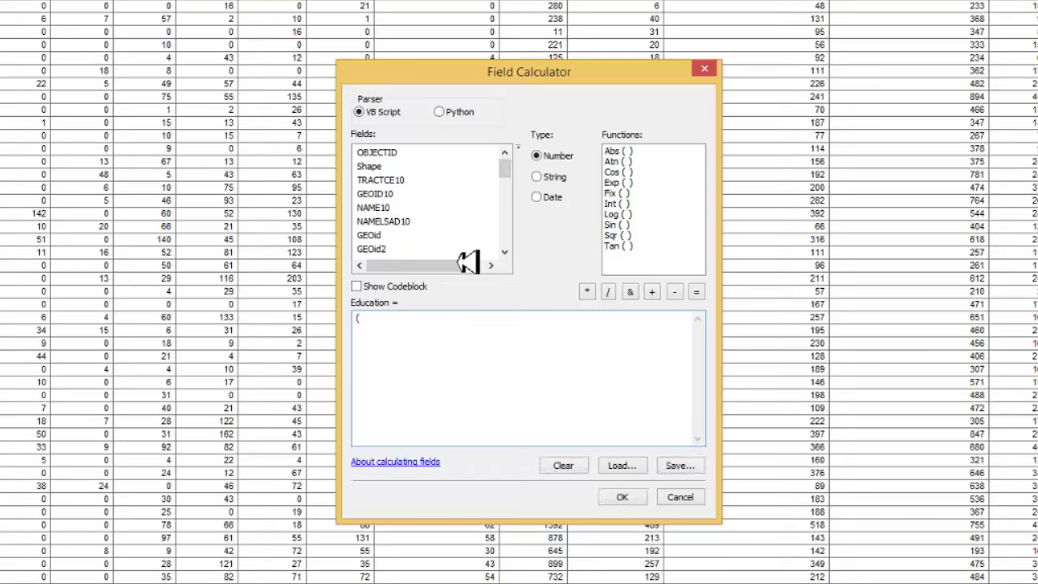
left_click(506, 219)
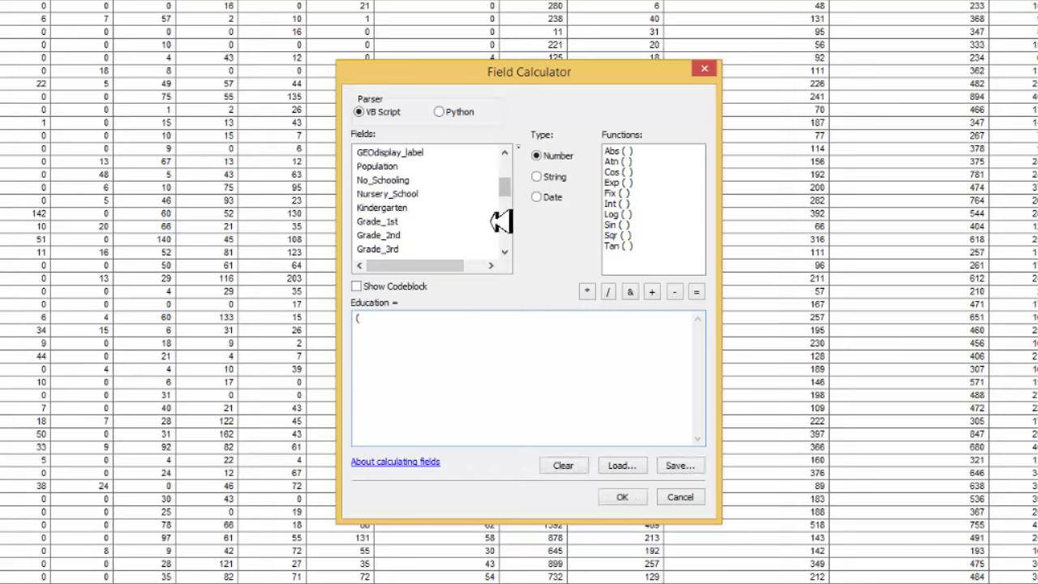
Add No_Schooling + Nursery_School + Kindergarten + Grade_1st + Grade_2nd + Grade_3rd to the expression
double_click(381, 179)
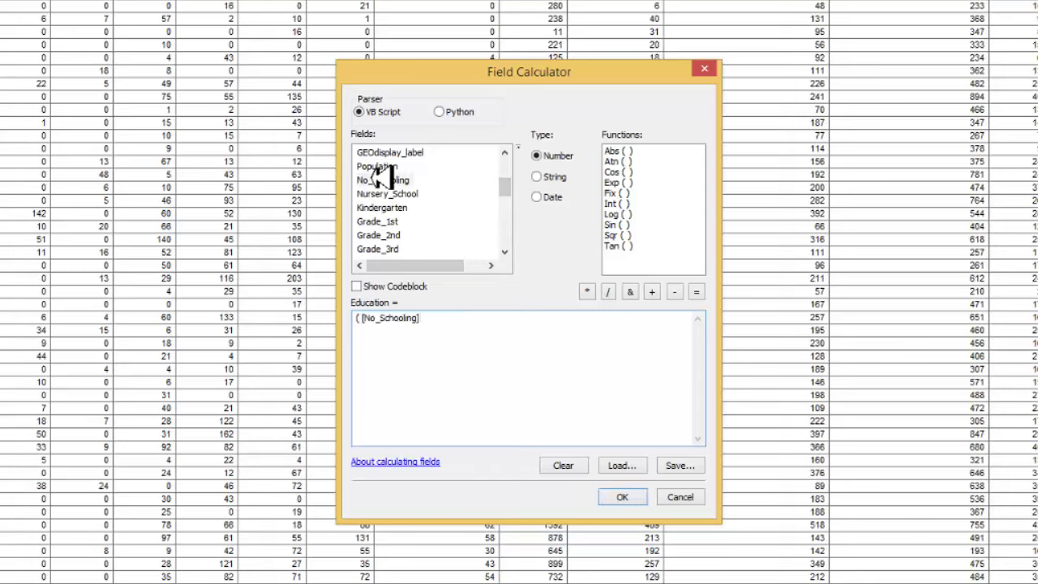
left_click(654, 292)
double_click(410, 195)
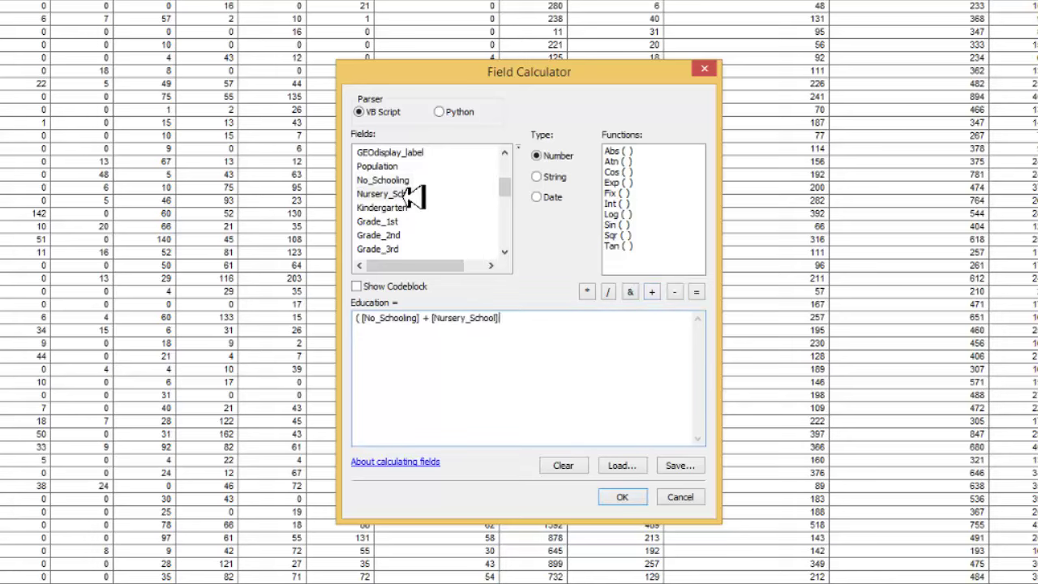
left_click(657, 292)
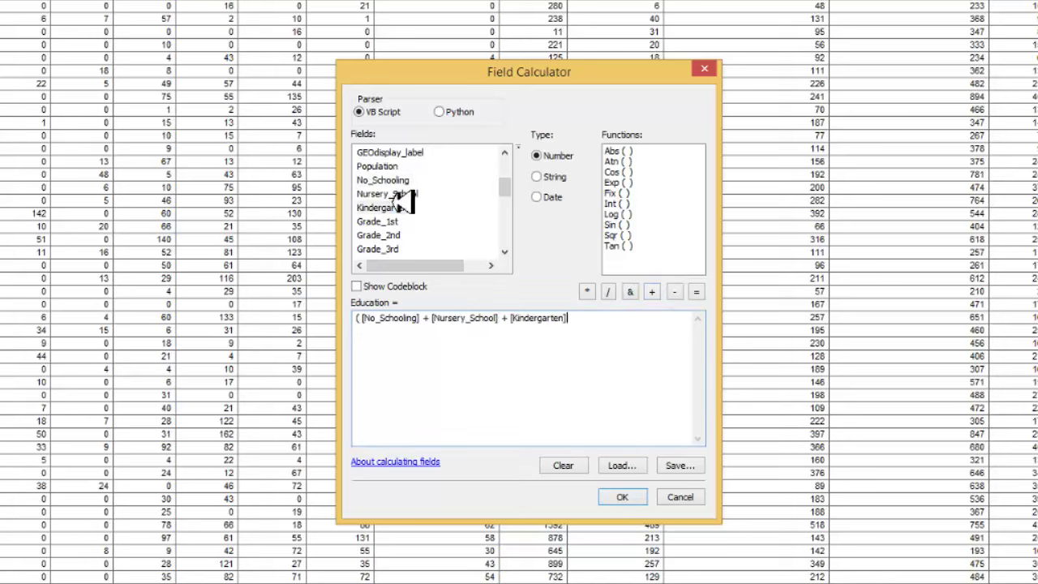
left_click(651, 291)
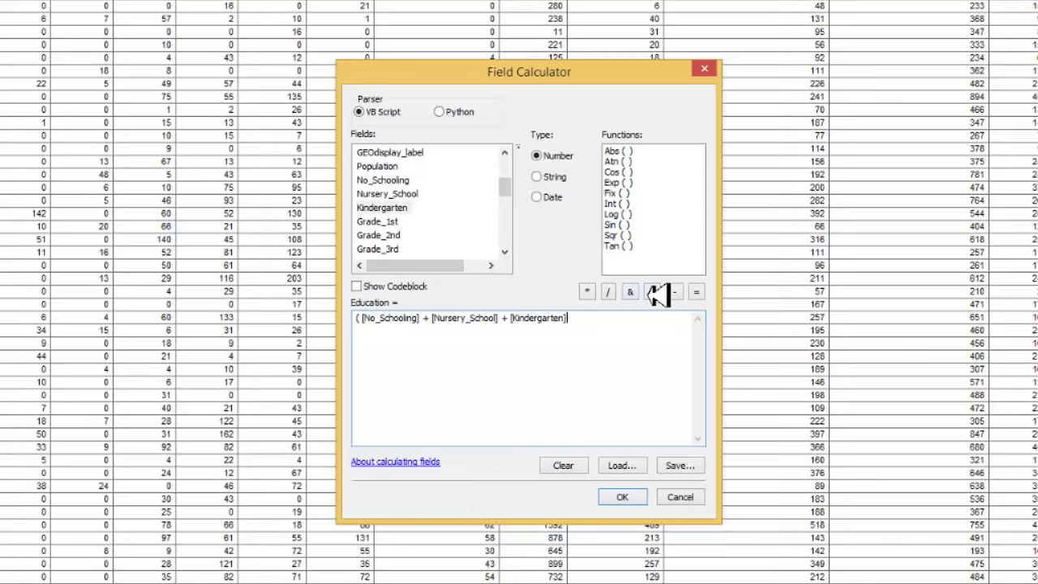
double_click(382, 223)
left_click(651, 291)
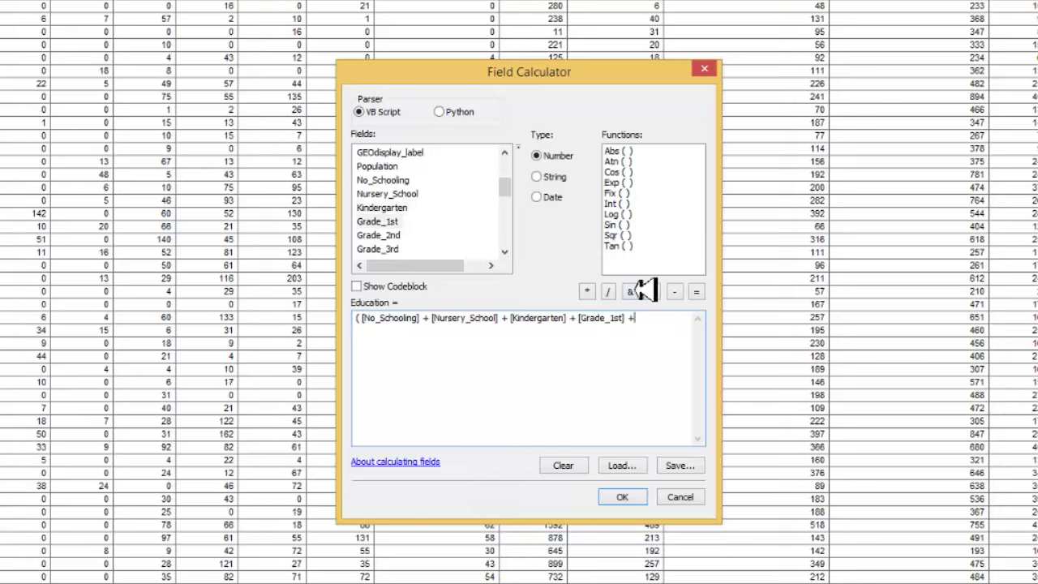
double_click(378, 235)
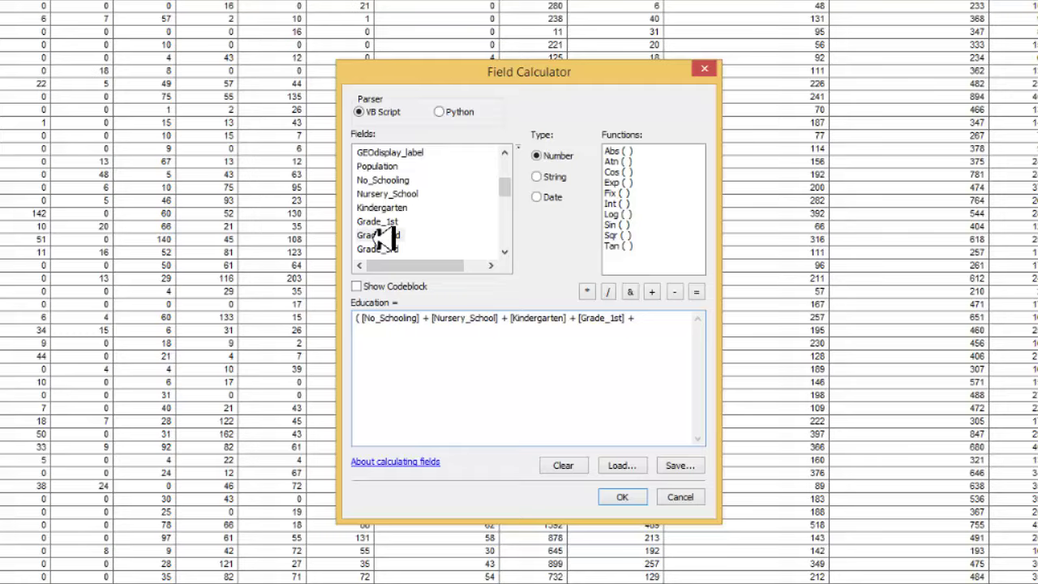
left_click(651, 291)
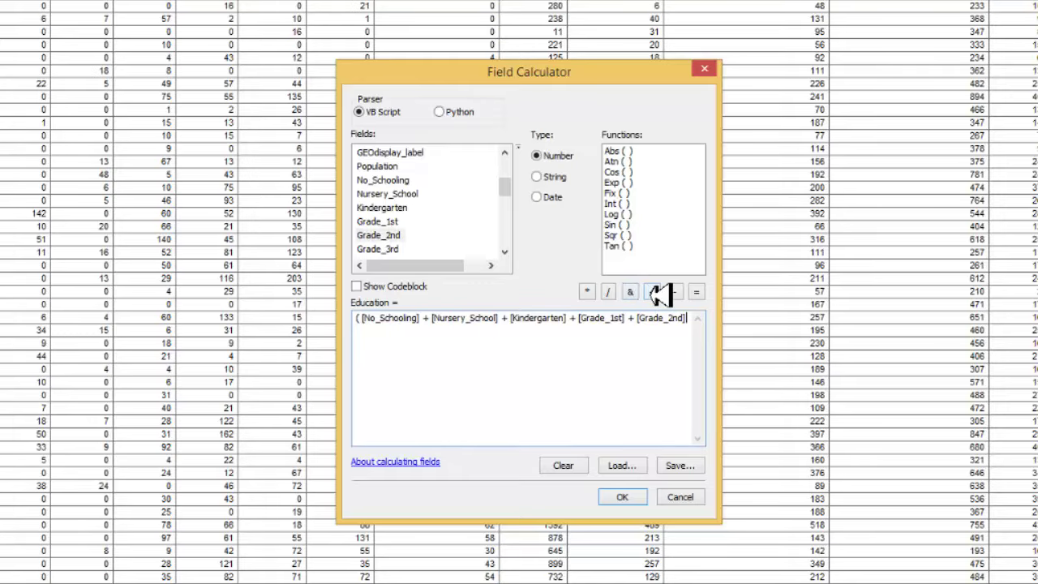
double_click(398, 248)
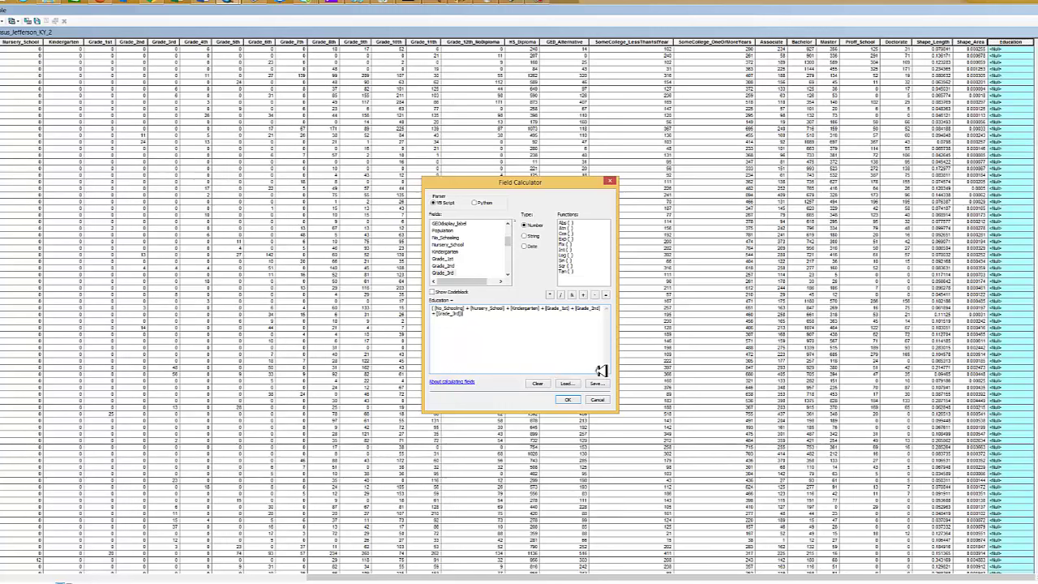
Divide the grade sum by Population, multiply by 100, and calculate the Education values
left_click(561, 295)
double_click(451, 230)
left_click(552, 293)
type("100/ [Population")
left_click(577, 398)
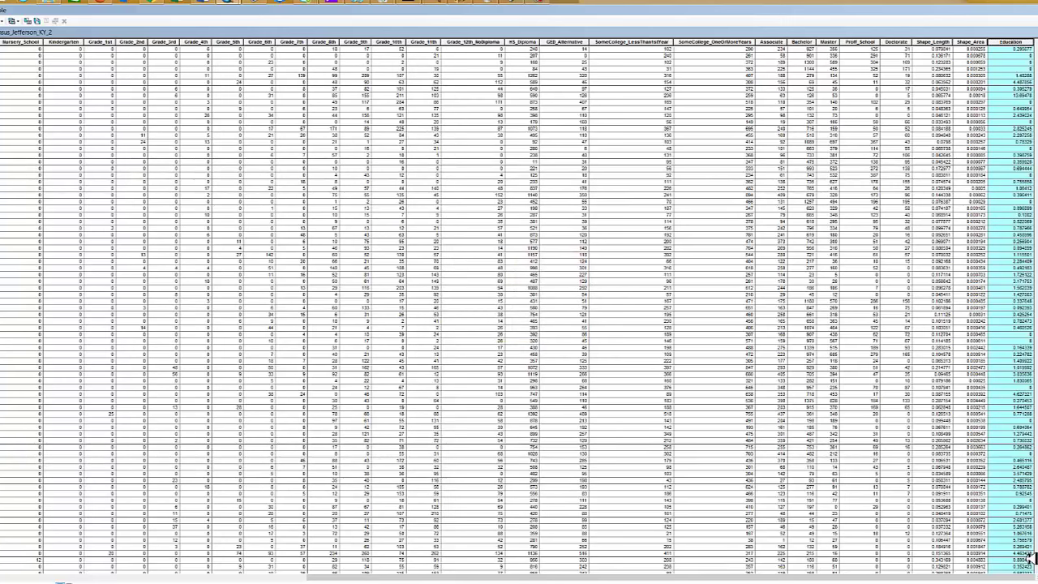
Close the table and set the tract layer's symbology to Quantities > Graduated colors on Education
left_click_drag(747, 45, 747, 46)
left_click(1033, 21)
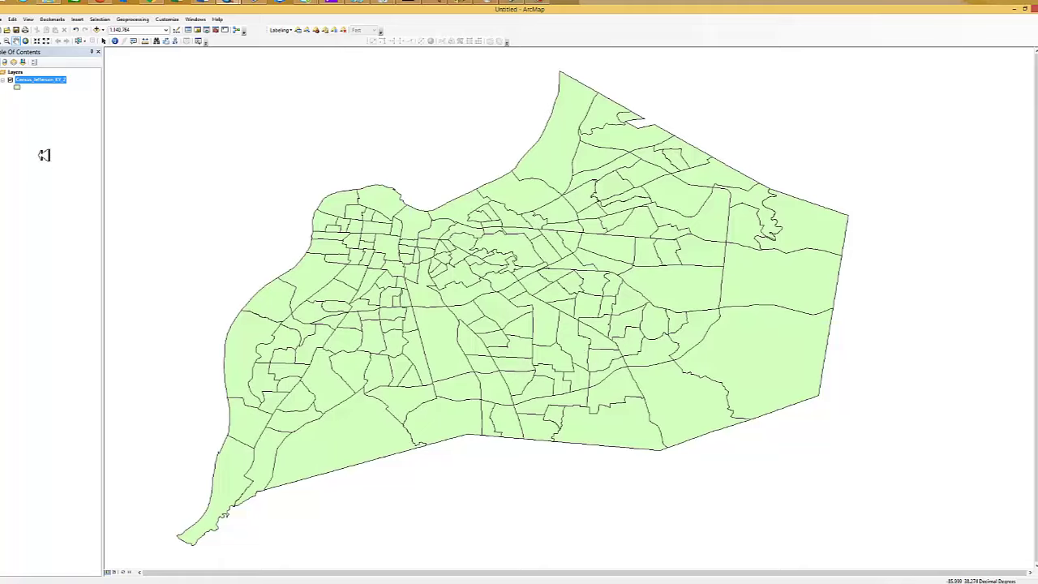
double_click(51, 78)
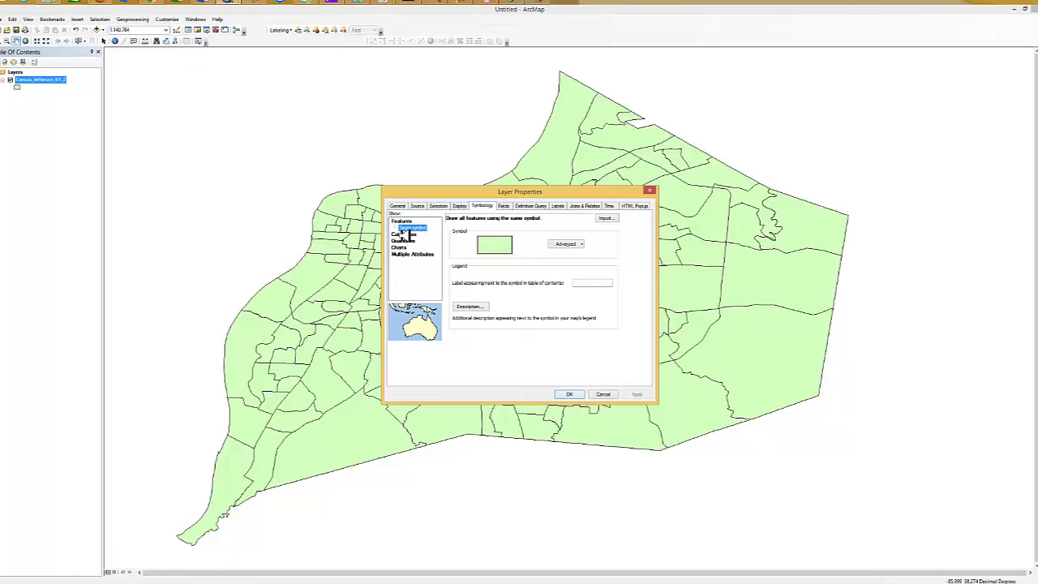
left_click(404, 235)
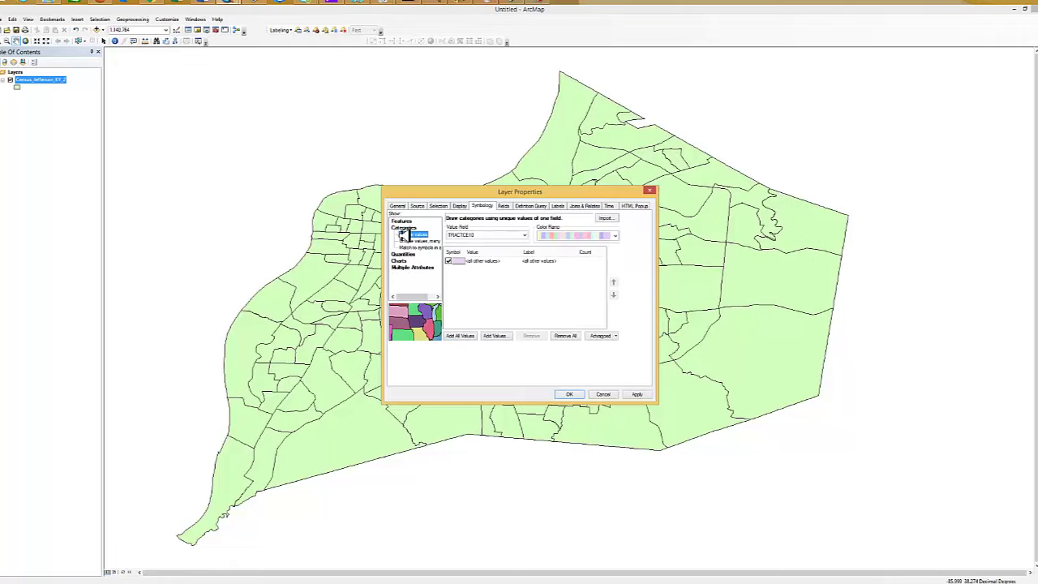
left_click(404, 247)
left_click(407, 253)
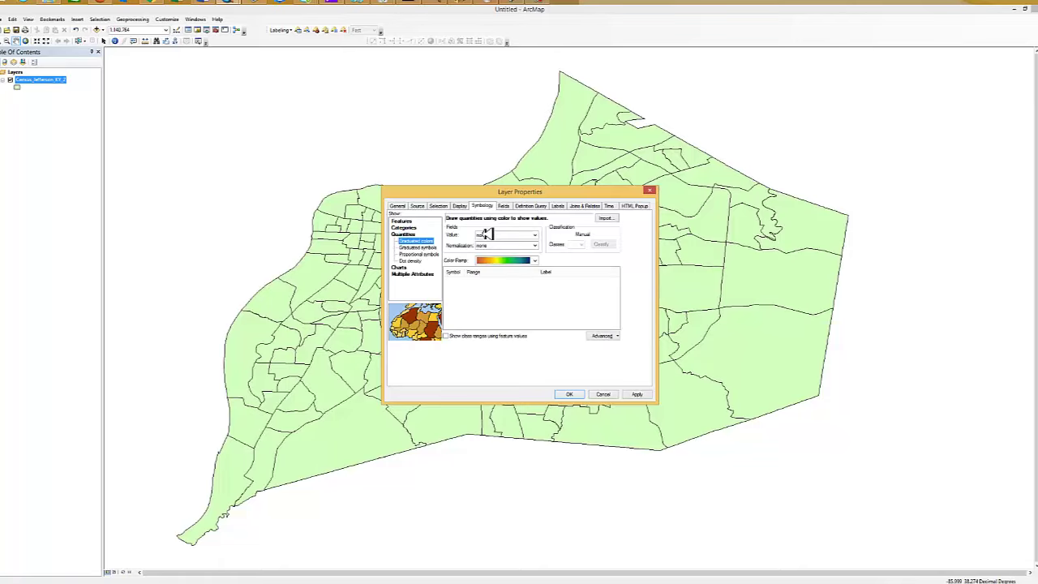
left_click(487, 235)
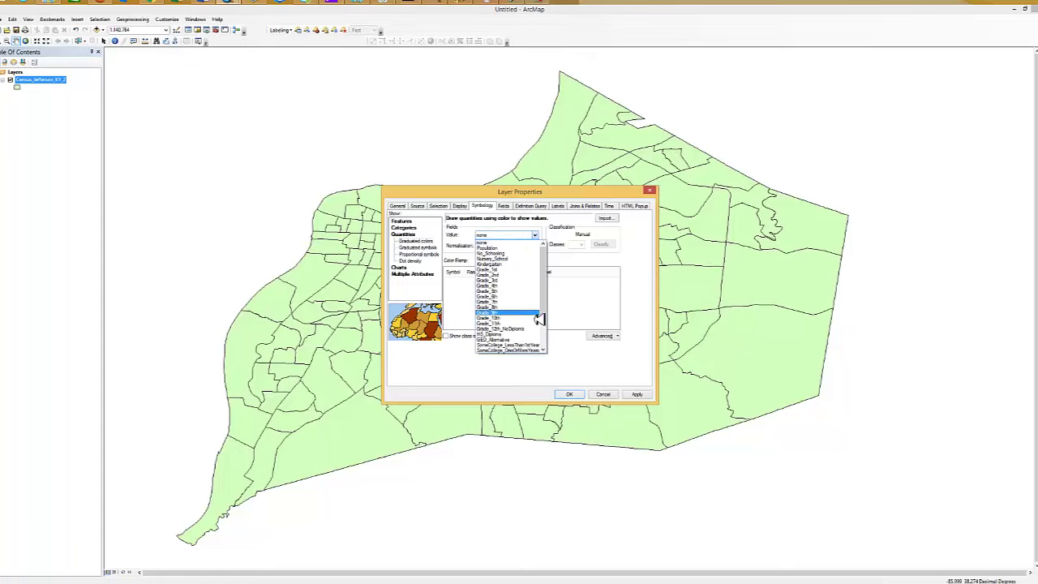
scroll(549, 334, "down", 5)
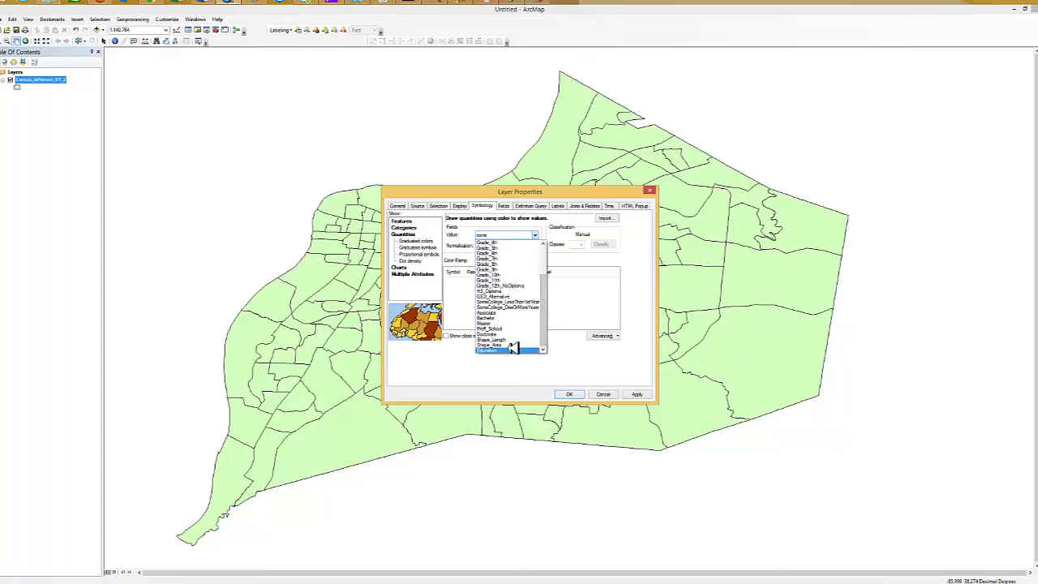
left_click(513, 348)
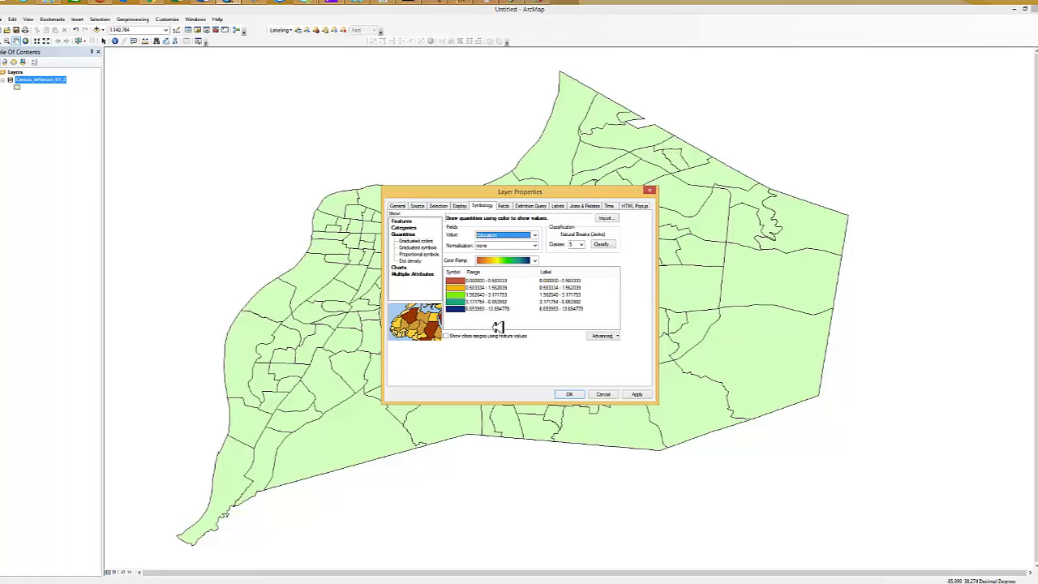
Apply the Education graduated-colour symbology to the census tract layer
left_click(570, 394)
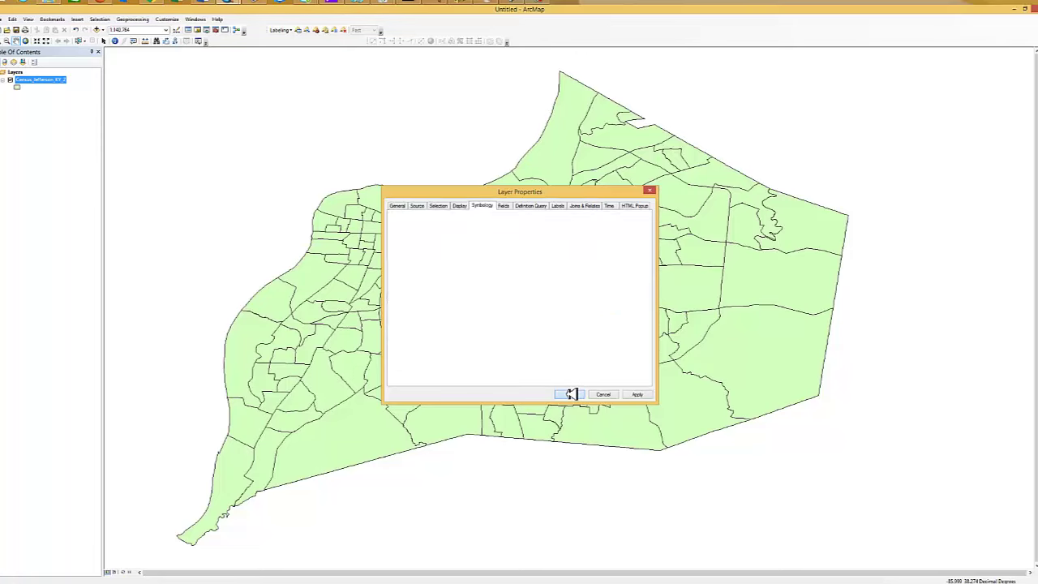